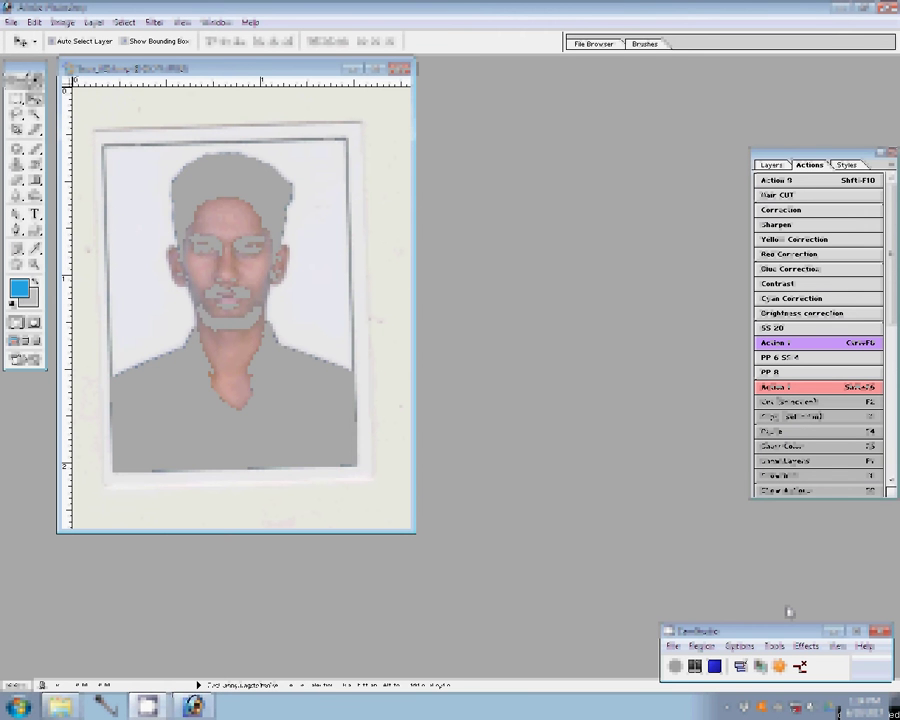
Step: Crop the scan to the portrait at 3.4 × 4.4 cm, 300 pixels/inch, removing the border
{"action": "key", "text": "c"}
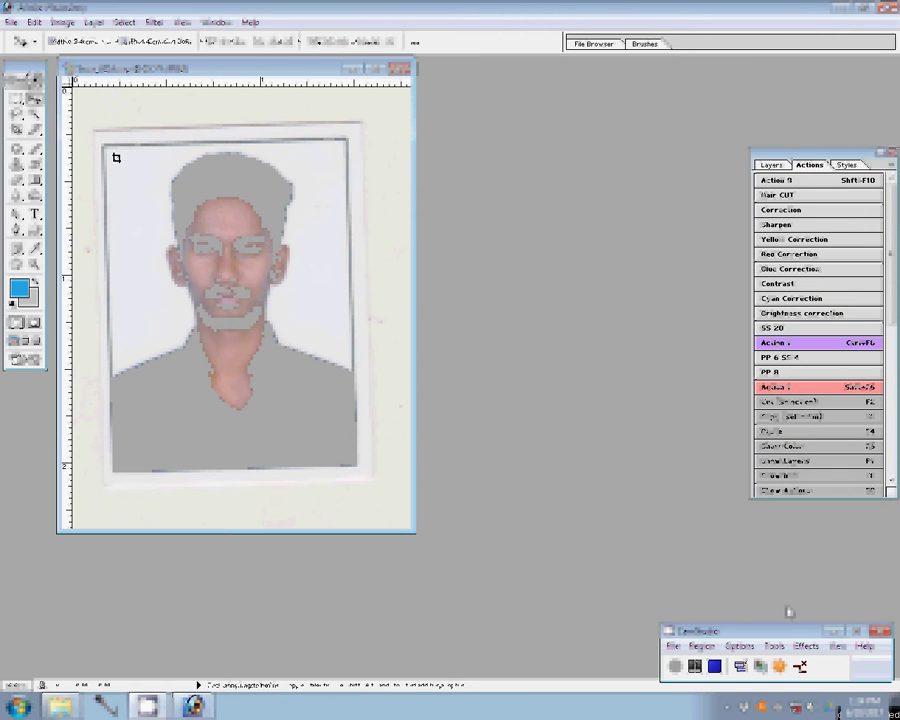
{"action": "left_click_drag", "start_coordinate": [114, 157], "coordinate": [349, 442]}
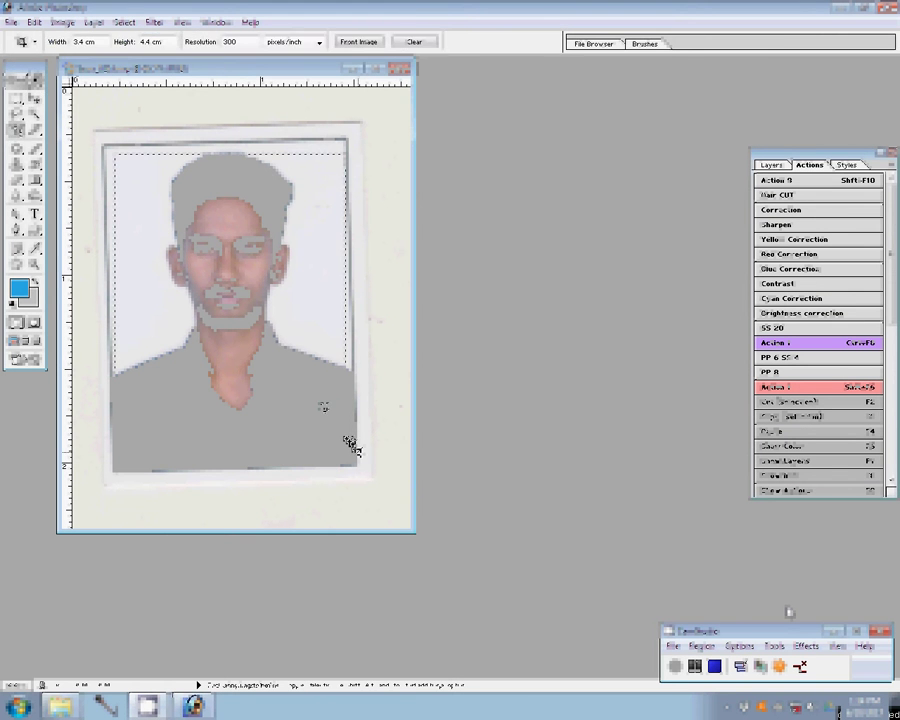
{"action": "left_click_drag", "start_coordinate": [376, 208], "coordinate": [374, 198]}
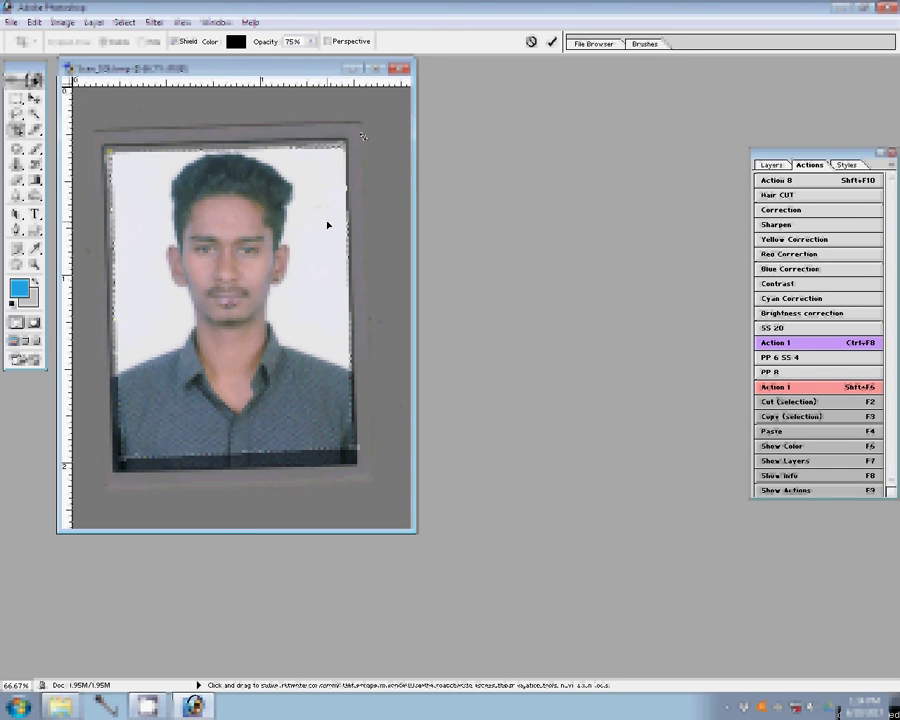
{"action": "key", "text": "Return"}
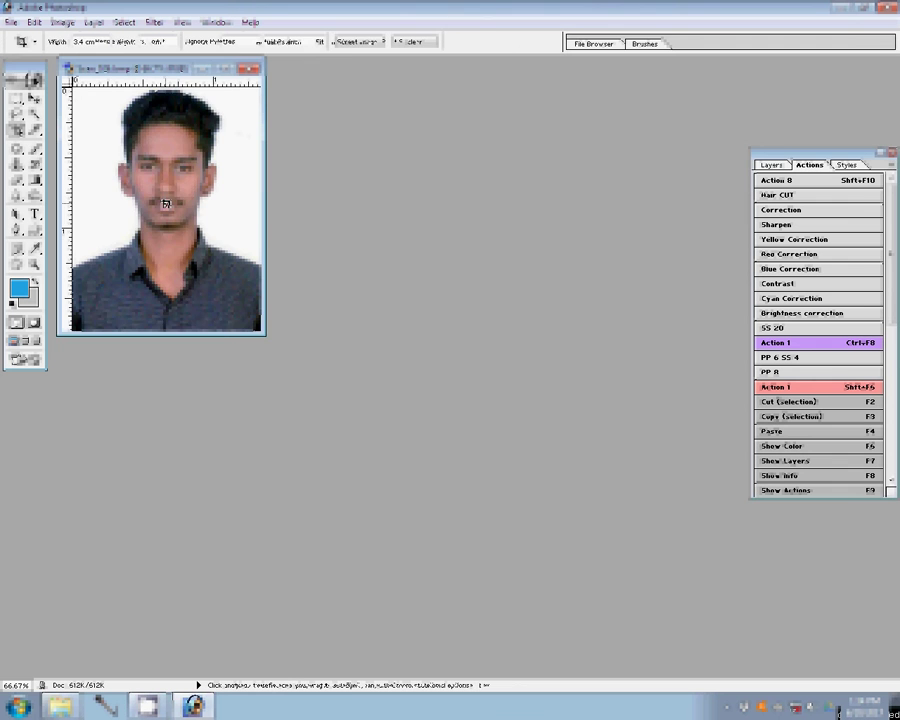
Step: Fit the portrait on screen and shift its colour balance from Yellow toward Blue
{"action": "key", "text": "z"}
{"action": "left_click", "coordinate": [348, 42]}
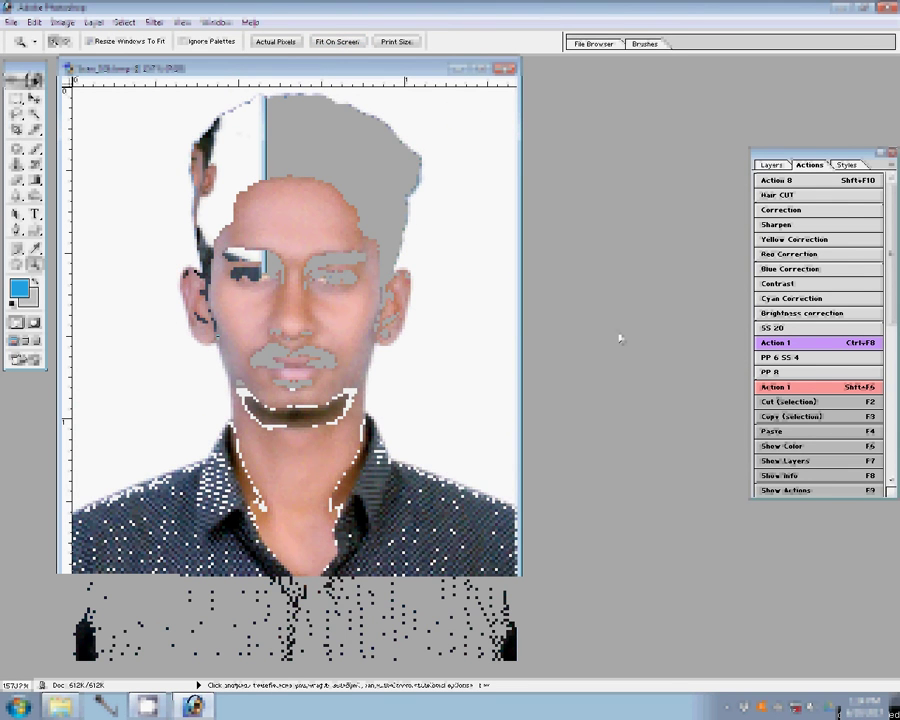
{"action": "key", "text": "ctrl+F8"}
{"action": "mouse_move", "coordinate": [724, 297]}
{"action": "left_mouse_down"}
{"action": "mouse_move", "coordinate": [733, 297]}
{"action": "mouse_move", "coordinate": [735, 281]}
{"action": "left_mouse_up"}
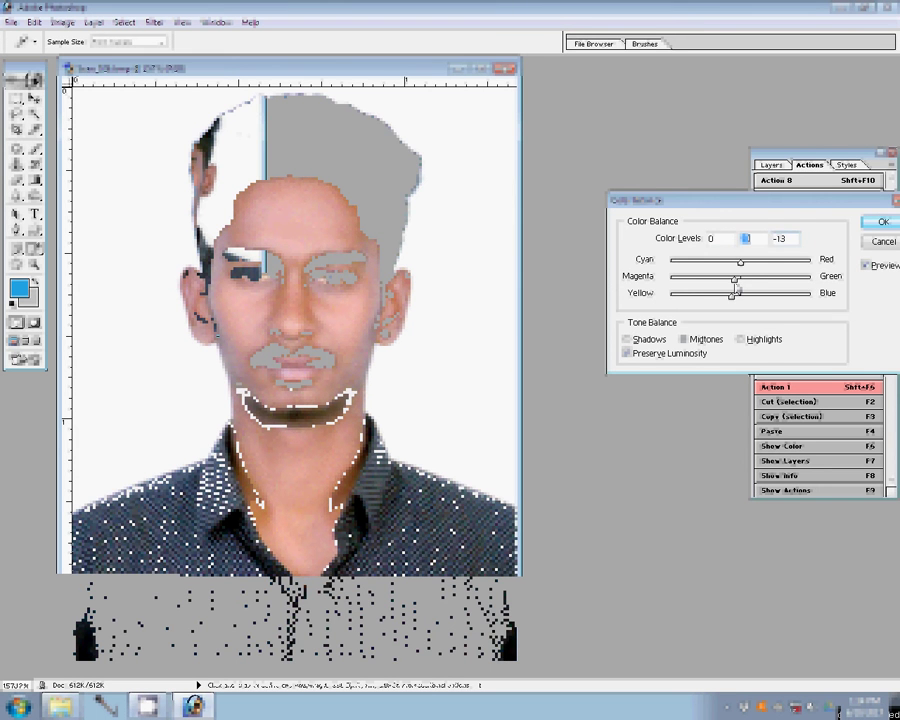
{"action": "key", "text": "Return"}
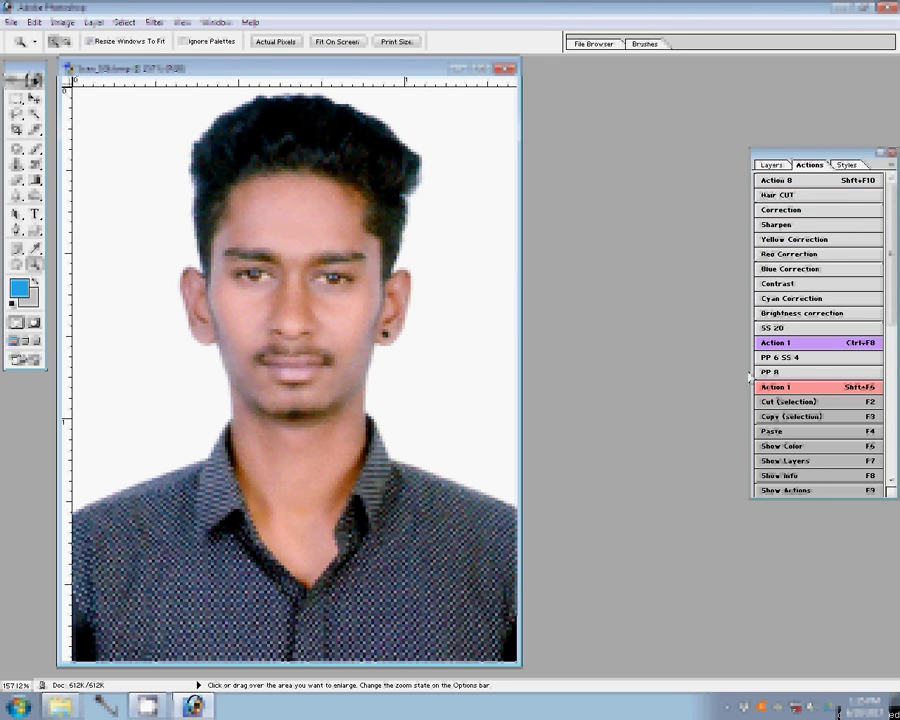
Step: Tile the portrait as eight copies with the PP 8 action and print the sheet
{"action": "left_click", "coordinate": [756, 372]}
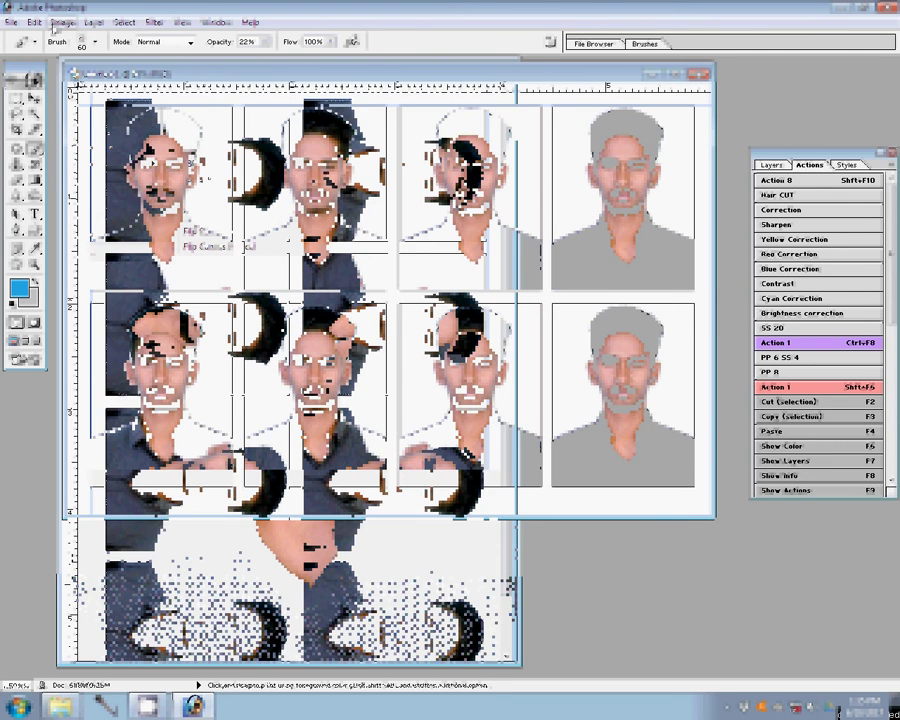
{"action": "left_click", "coordinate": [10, 22]}
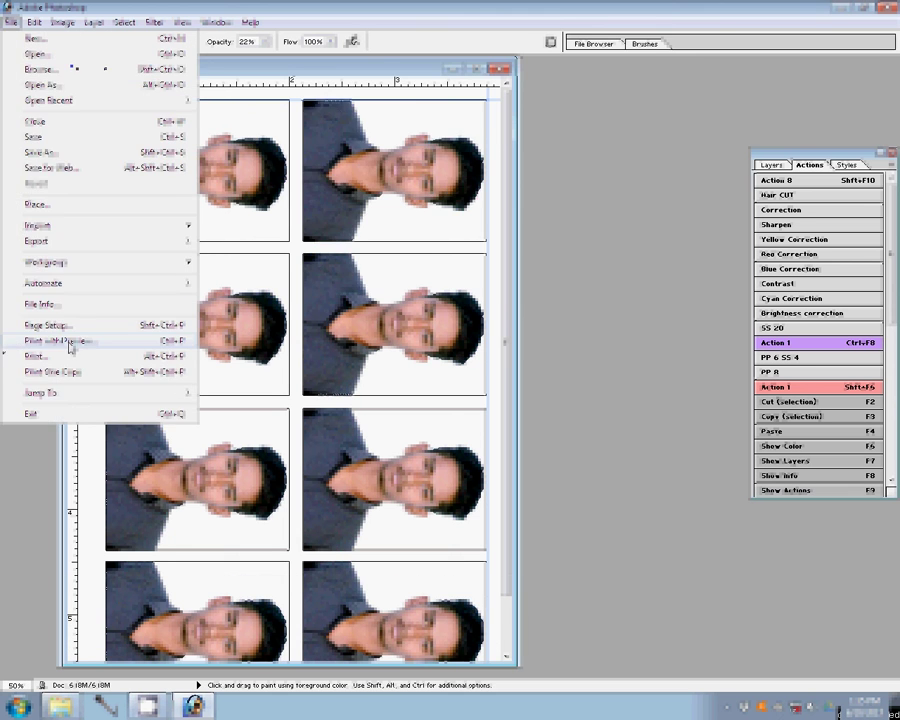
{"action": "left_click", "coordinate": [69, 343]}
{"action": "left_click", "coordinate": [556, 93]}
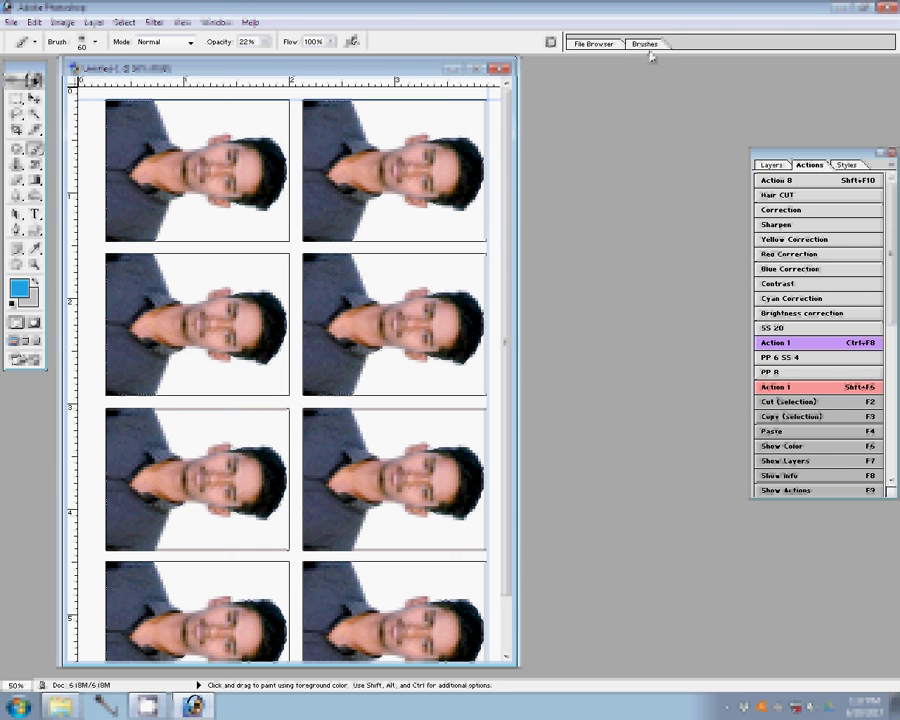
Step: Close the Untitled-1 print sheet without saving changes
{"action": "key", "text": "ctrl+w"}
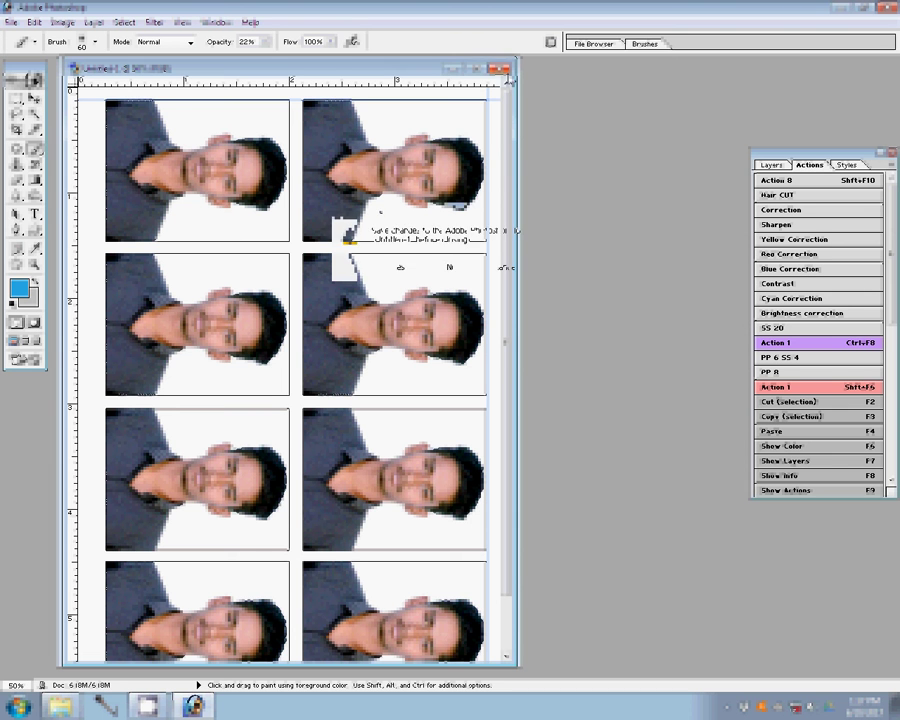
{"action": "left_click", "coordinate": [453, 268]}
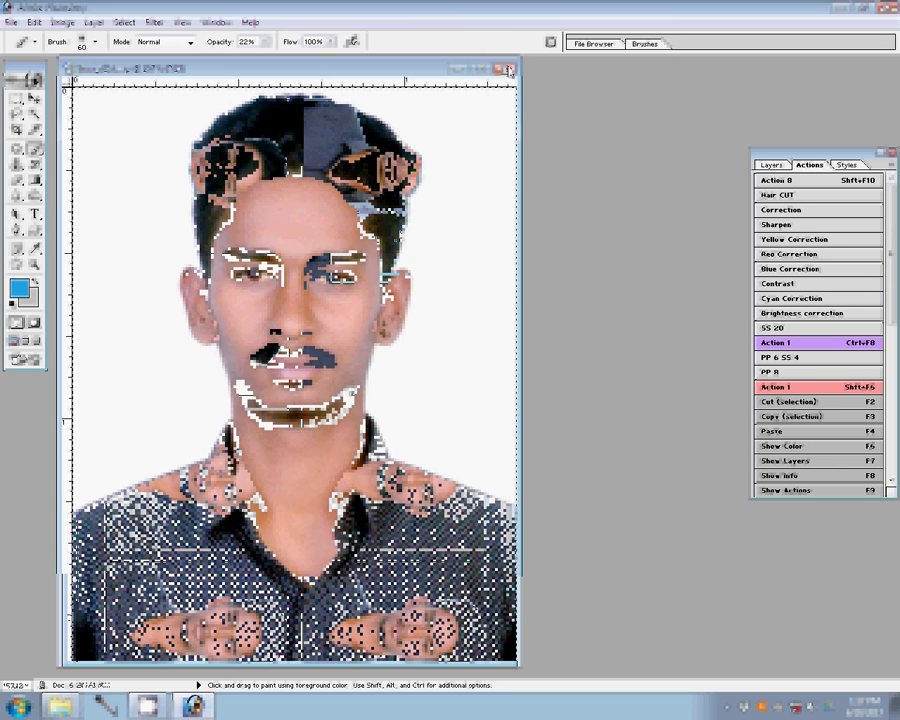